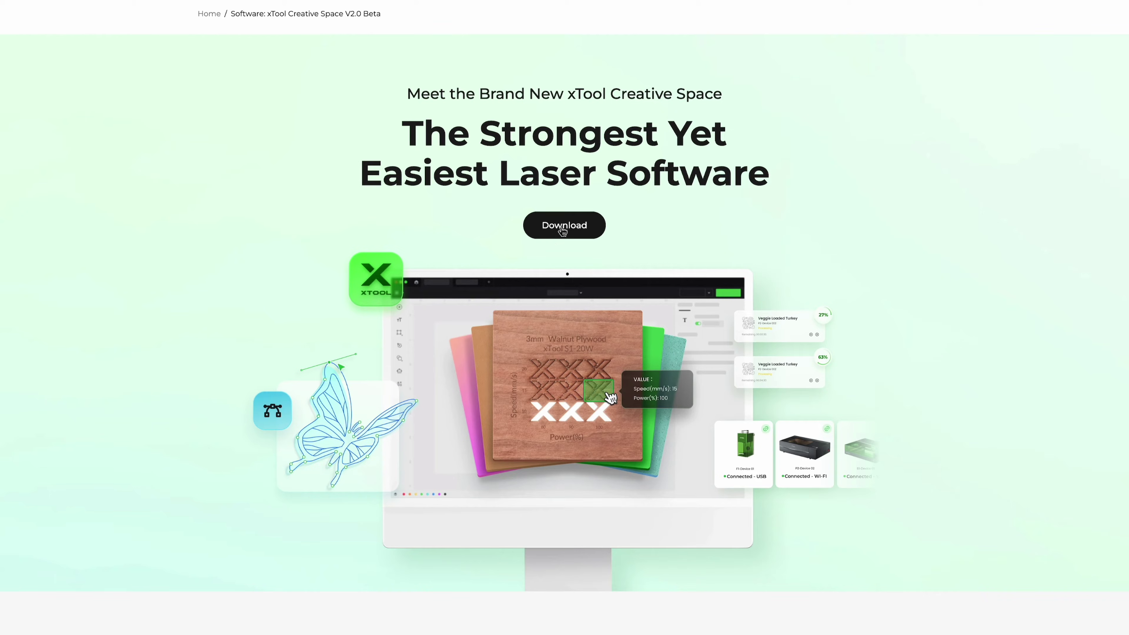
# - Scroll down to the Windows and macOS download buttons for xTool Creative Space v2.0.87-Beta
pyautogui.scroll(-20, 561, 229)
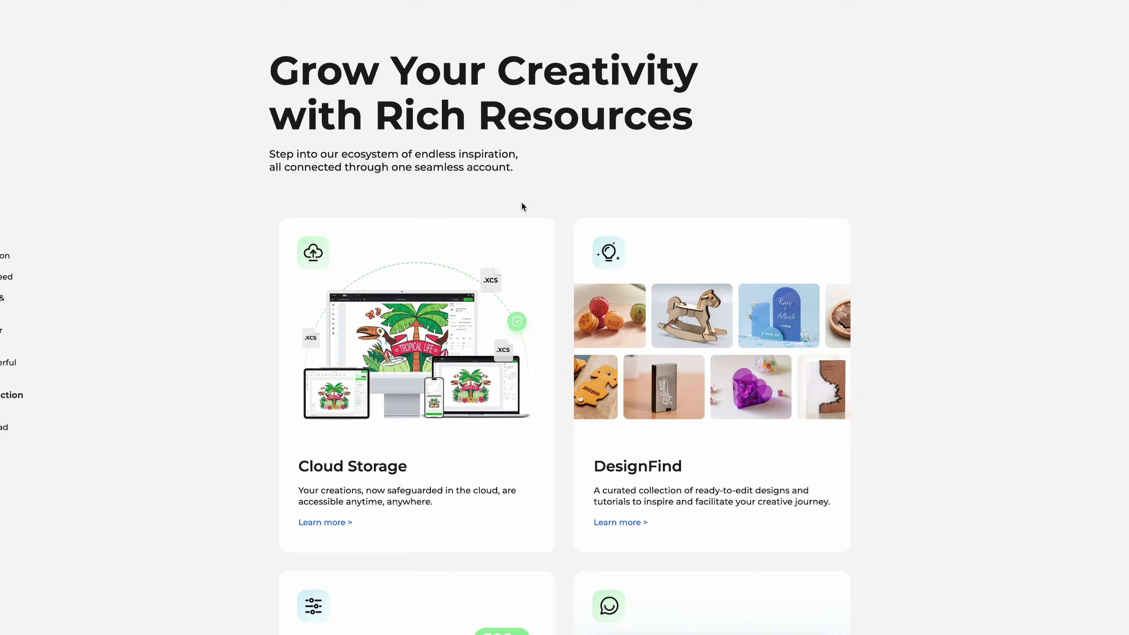
pyautogui.scroll(-1, 431, 133)
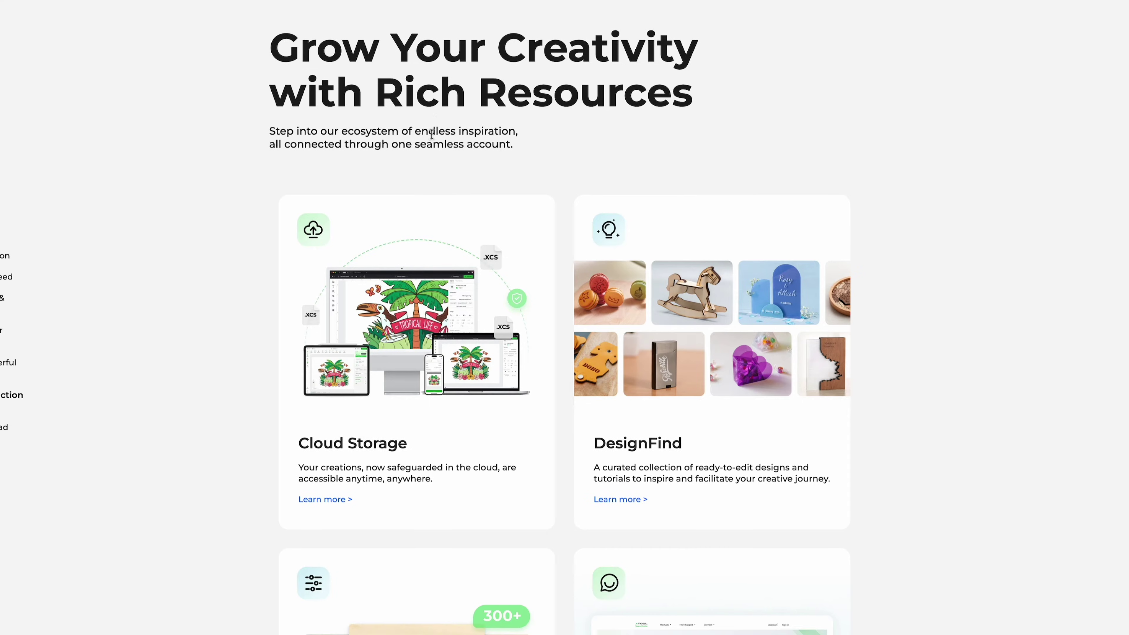
pyautogui.scroll(-20, 521, 80)
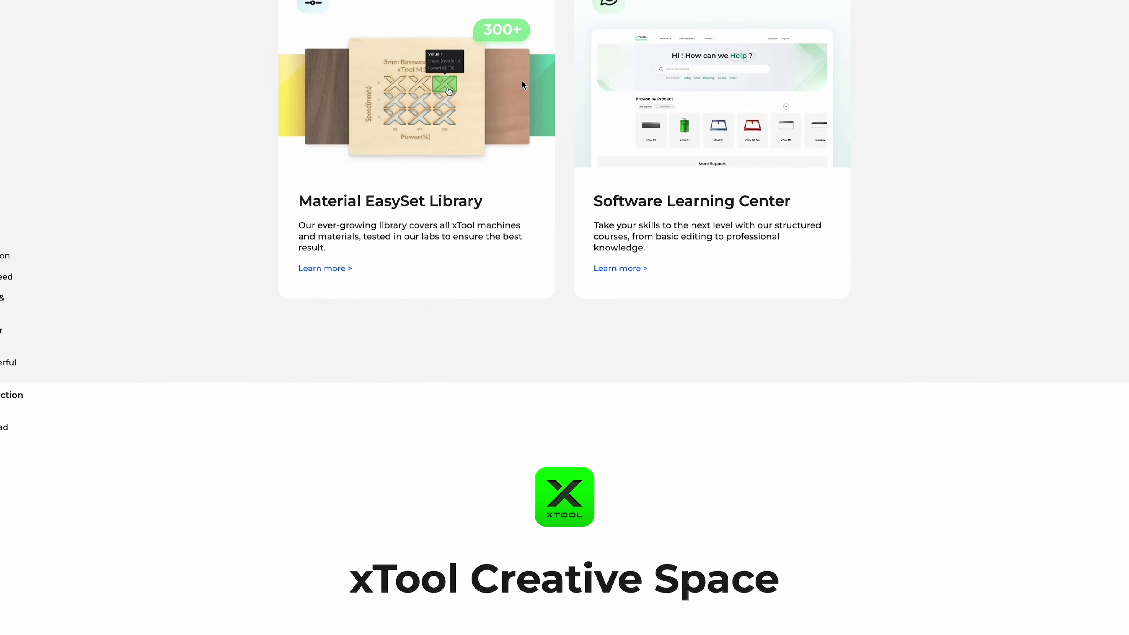
pyautogui.scroll(-10, 521, 80)
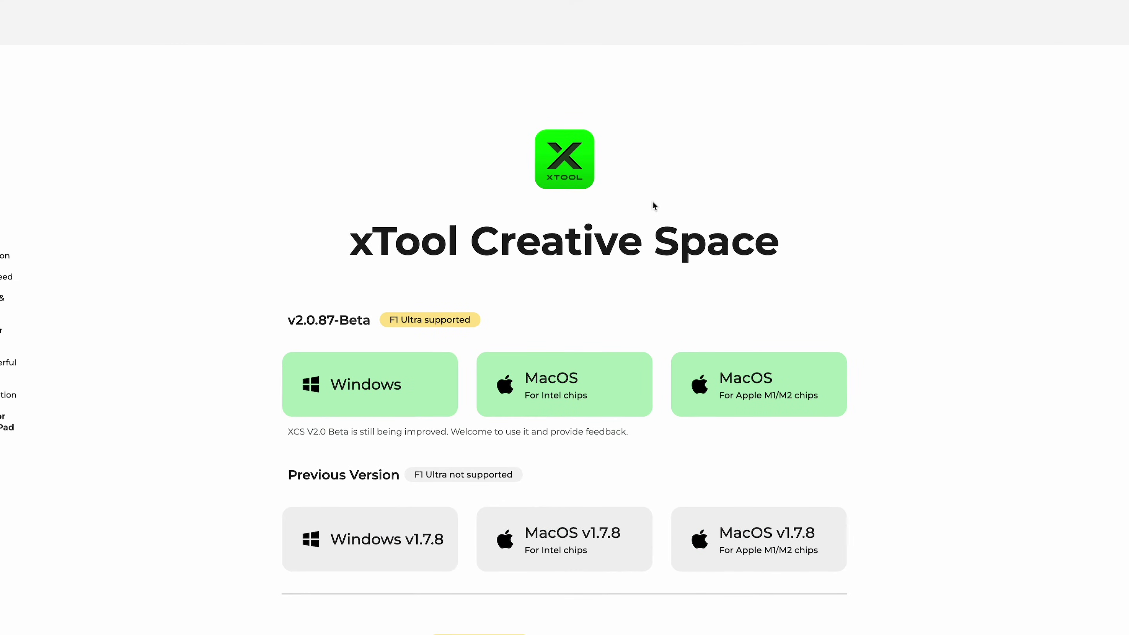
pyautogui.scroll(-4, 651, 200)
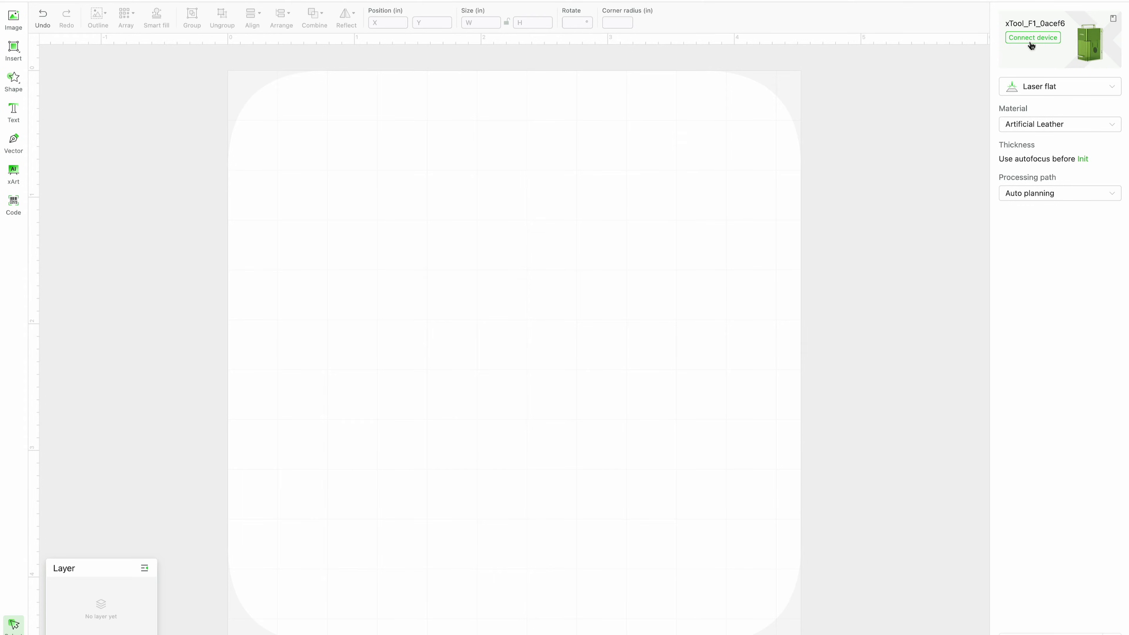
# - Connect to the xTool F1 over USB from the list of available machines
pyautogui.click(1030, 42)
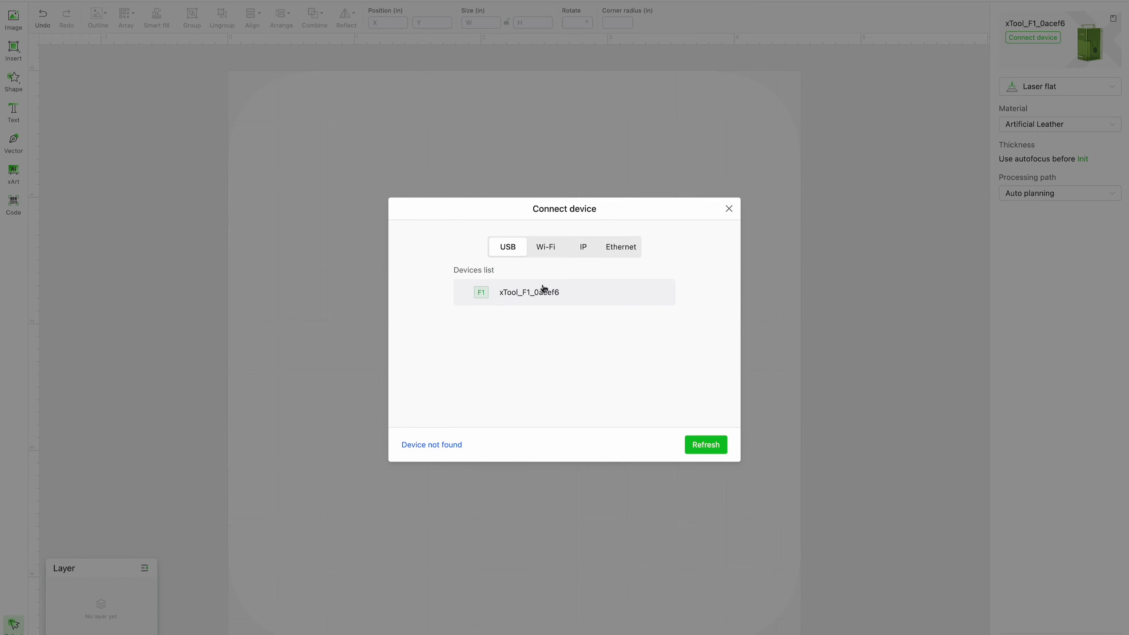
pyautogui.click(531, 296)
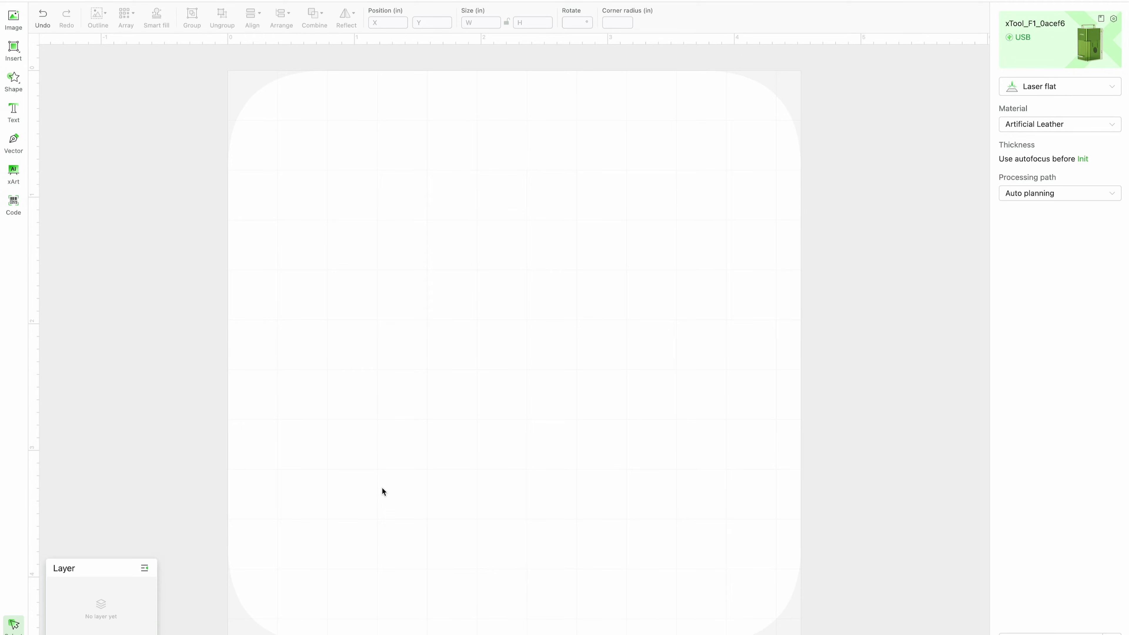
# - Add a text object, replace HELLO with POPPY, and shrink it to about 30 pt
pyautogui.click(10, 111)
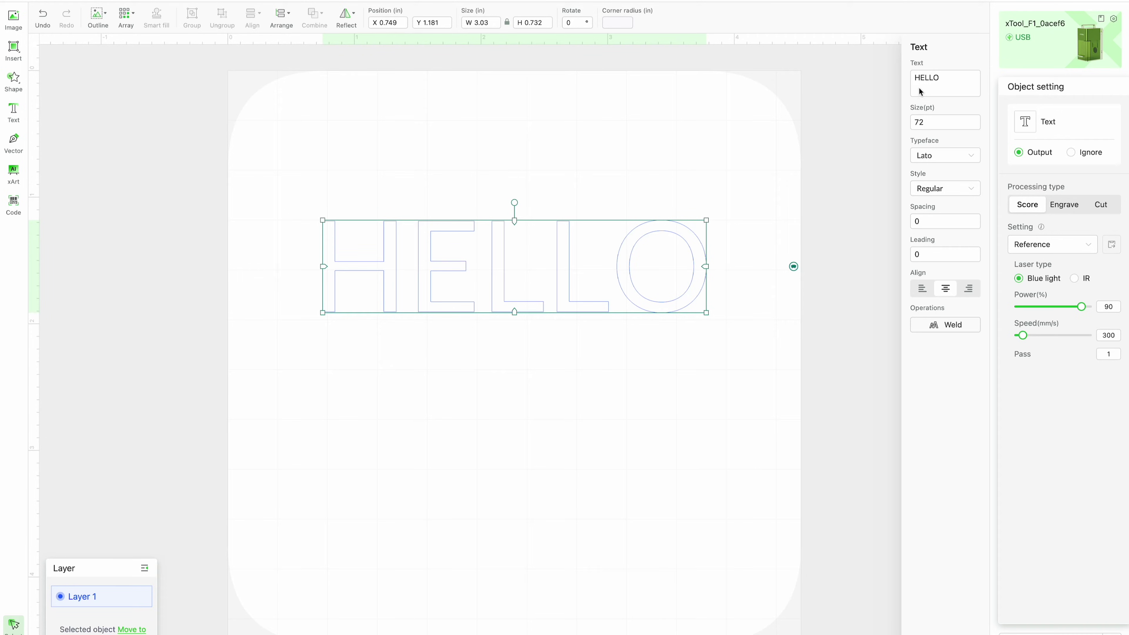
pyautogui.moveTo(951, 79); pyautogui.dragTo(882, 78)
pyautogui.write('POPPY')
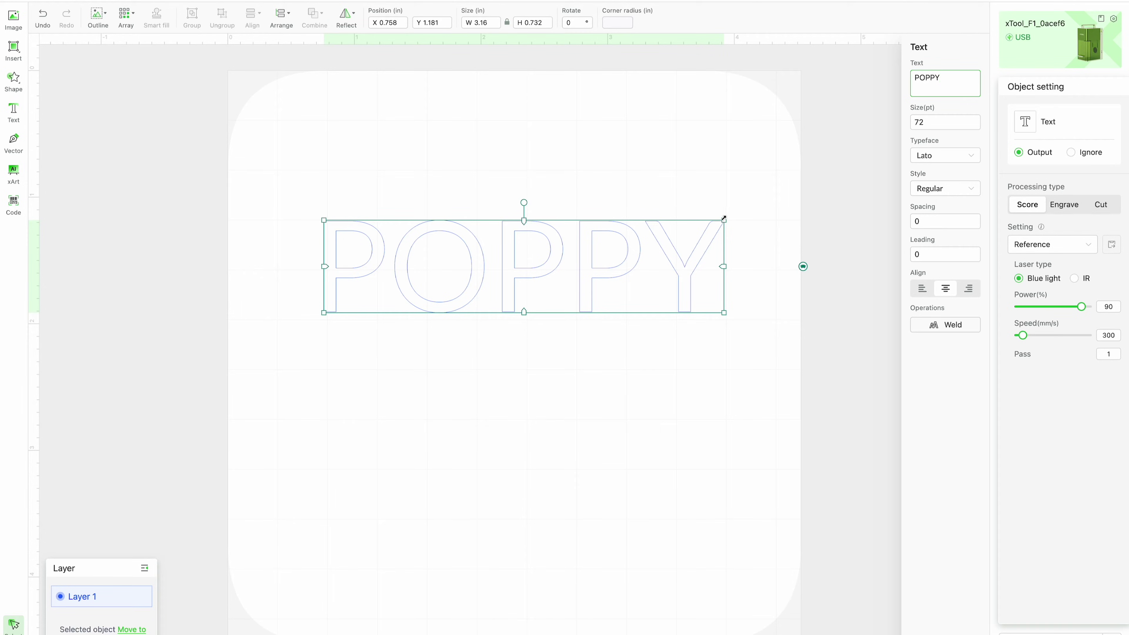
pyautogui.moveTo(724, 218); pyautogui.dragTo(492, 307)
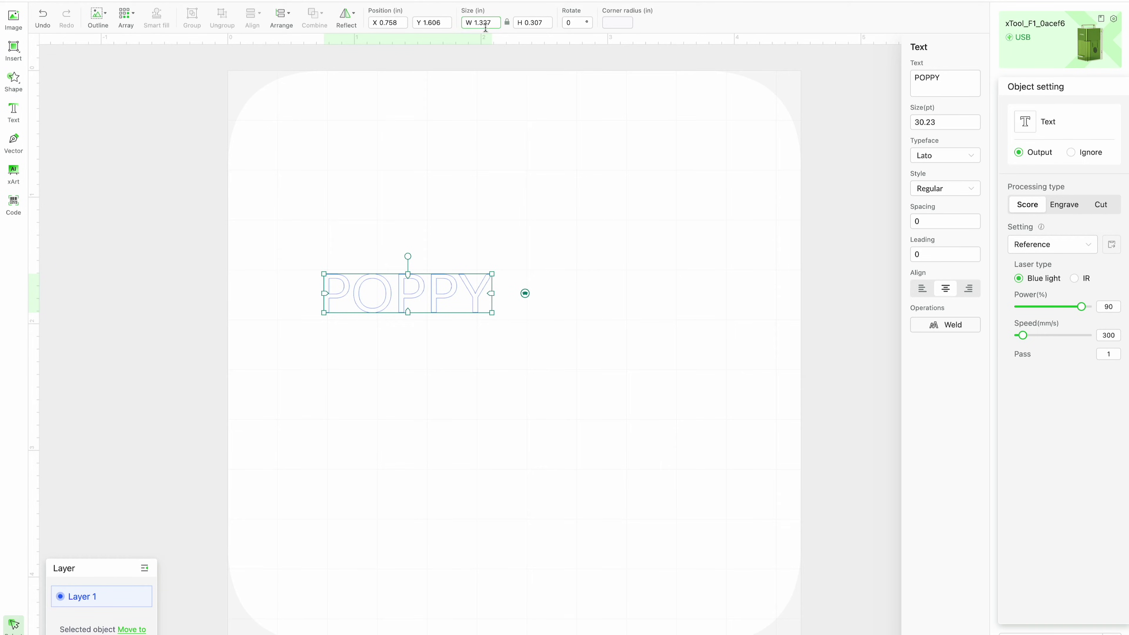
# - Resize POPPY to 0.8 in wide (18.23 pt) and centre it at X 1.664, Y 2.17
pyautogui.moveTo(409, 299); pyautogui.dragTo(517, 360)
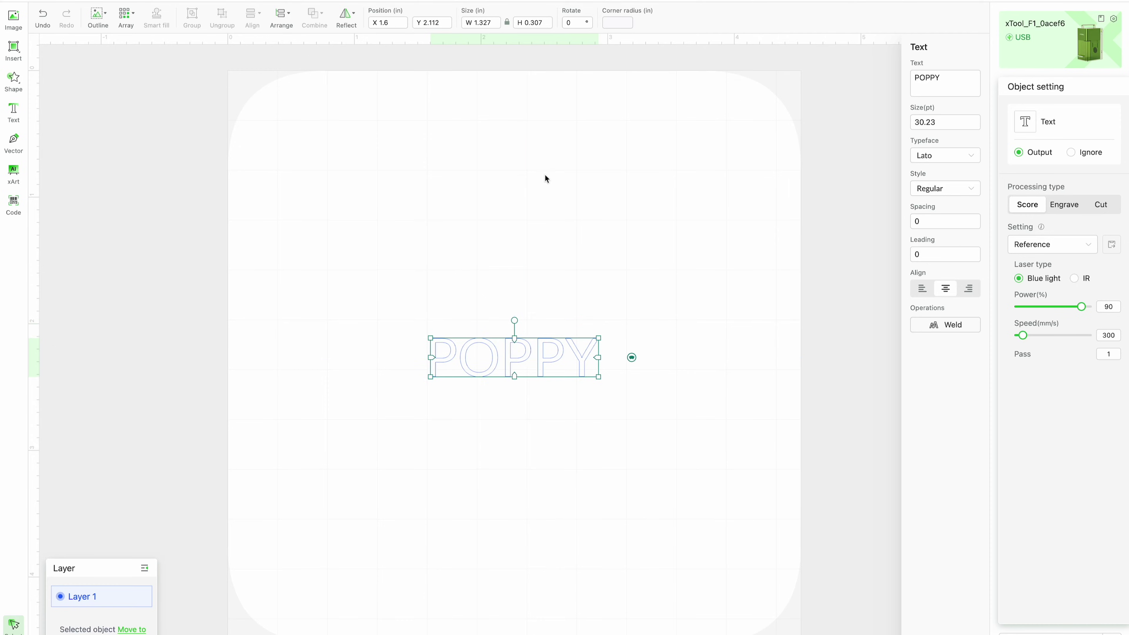
pyautogui.moveTo(597, 336); pyautogui.dragTo(525, 353)
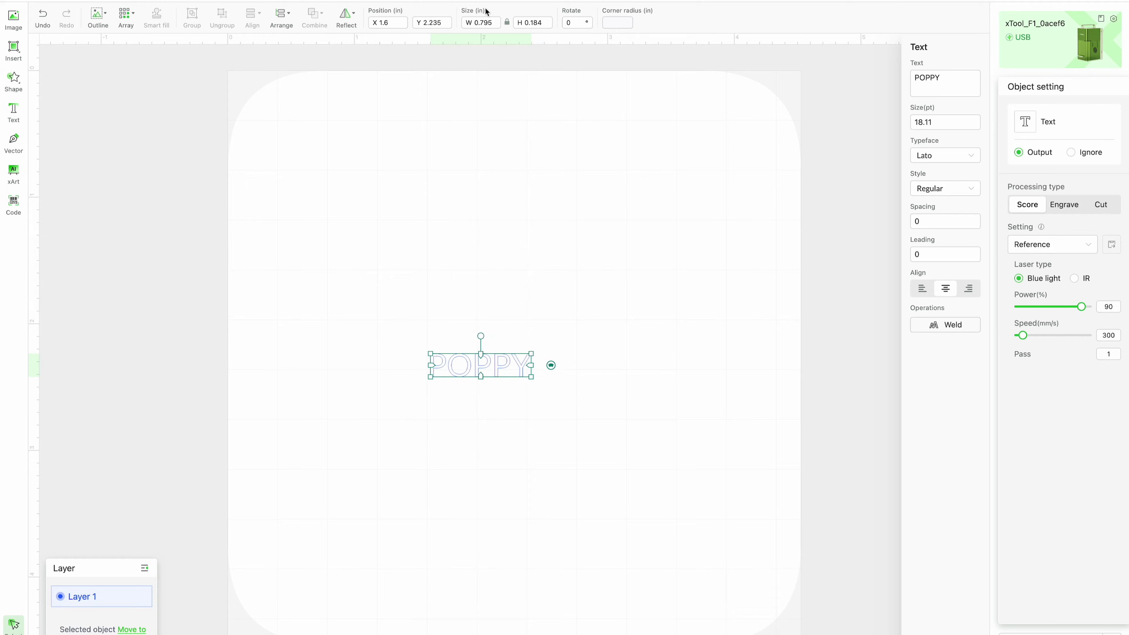
pyautogui.doubleClick(484, 23)
pyautogui.write('8')
pyautogui.press('Return')
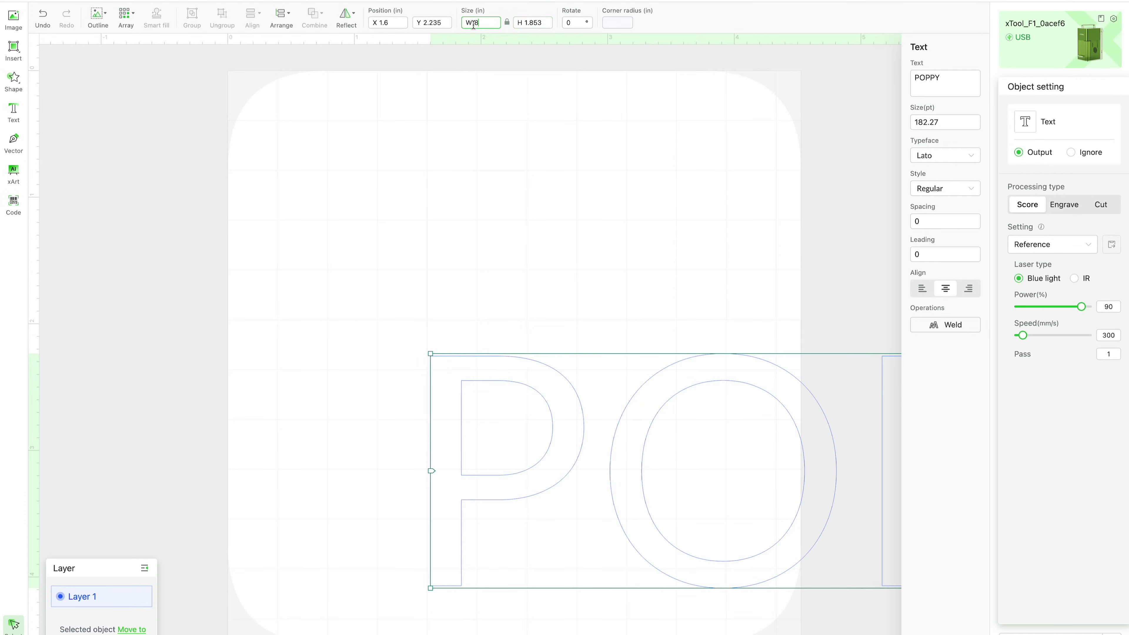
pyautogui.hotkey('ctrl', 'z')
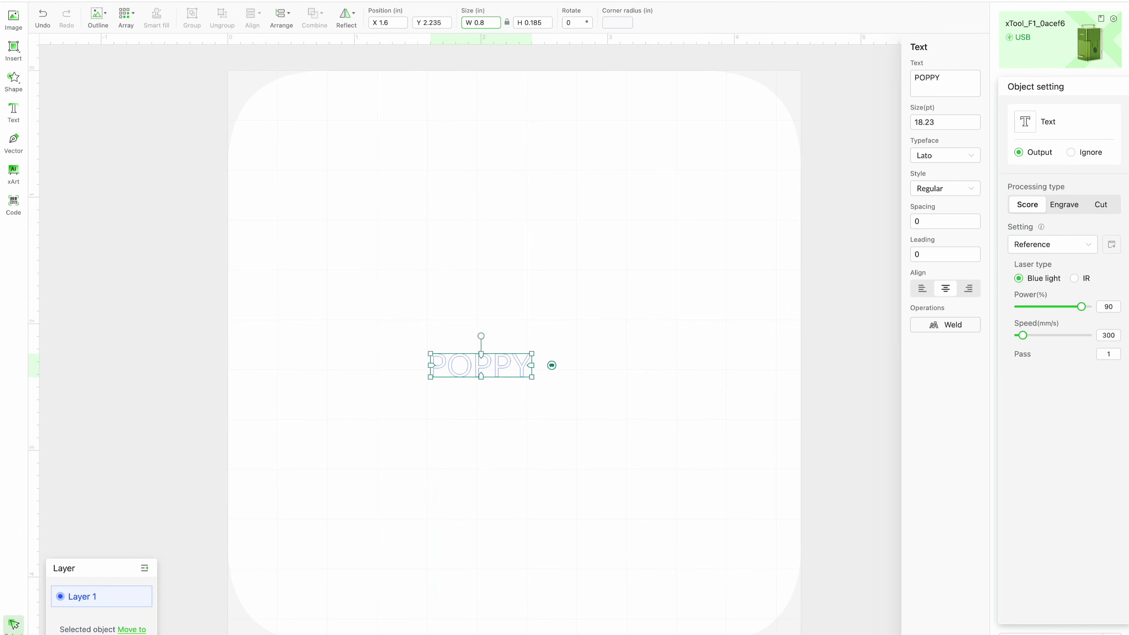
pyautogui.click(595, 295)
pyautogui.moveTo(501, 378); pyautogui.dragTo(519, 358)
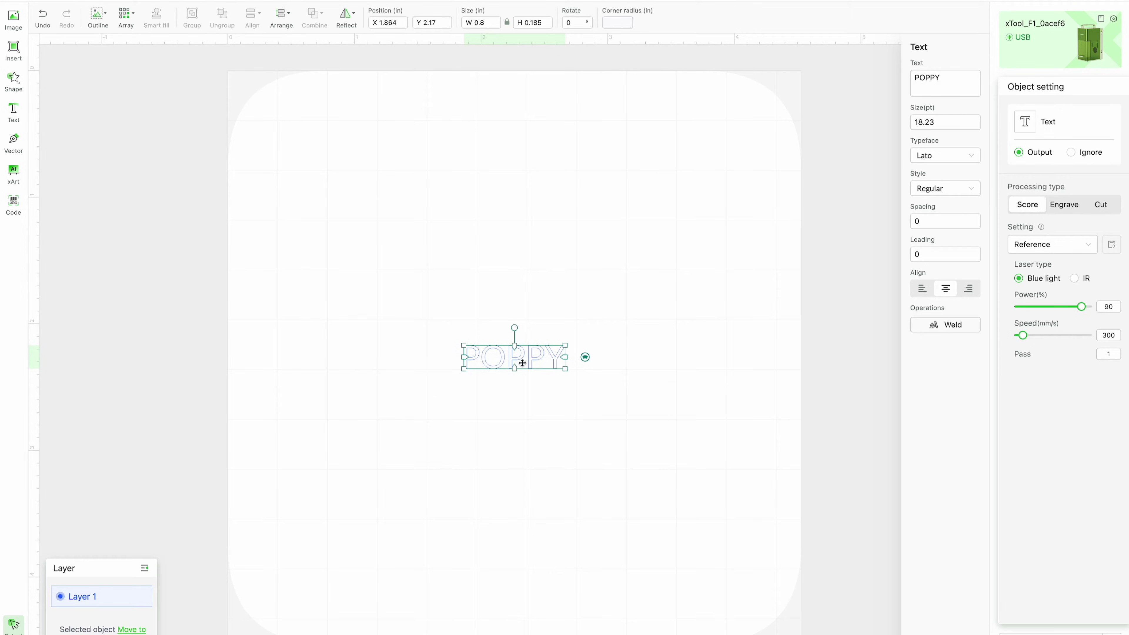
# - Switch POPPY's processing type from Score to Engrave, then deselect it
pyautogui.click(1060, 208)
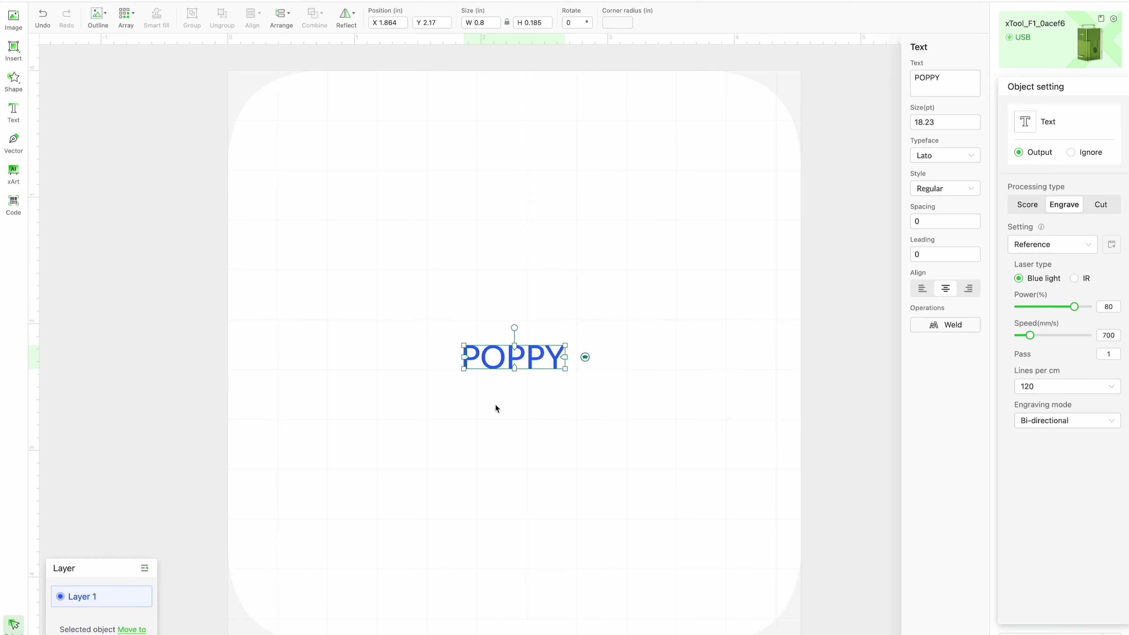
pyautogui.click(278, 141)
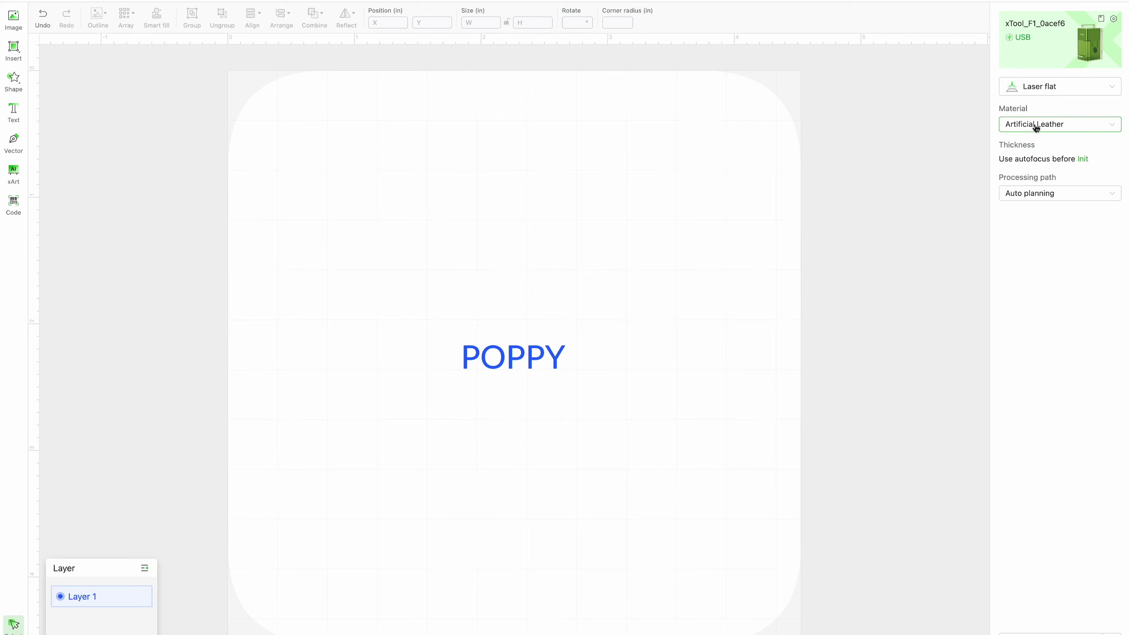
# - Keep Laser flat mode, choose Round Stainless Steel Dog material, and reselect POPPY to check its IR settings
pyautogui.click(1020, 94)
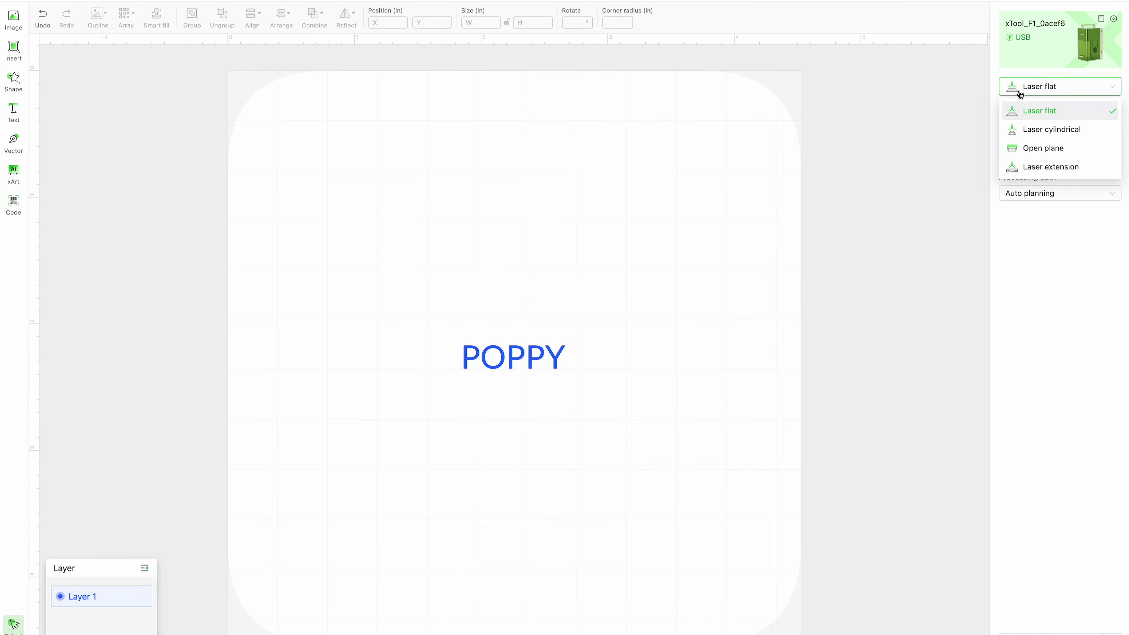
pyautogui.click(1031, 117)
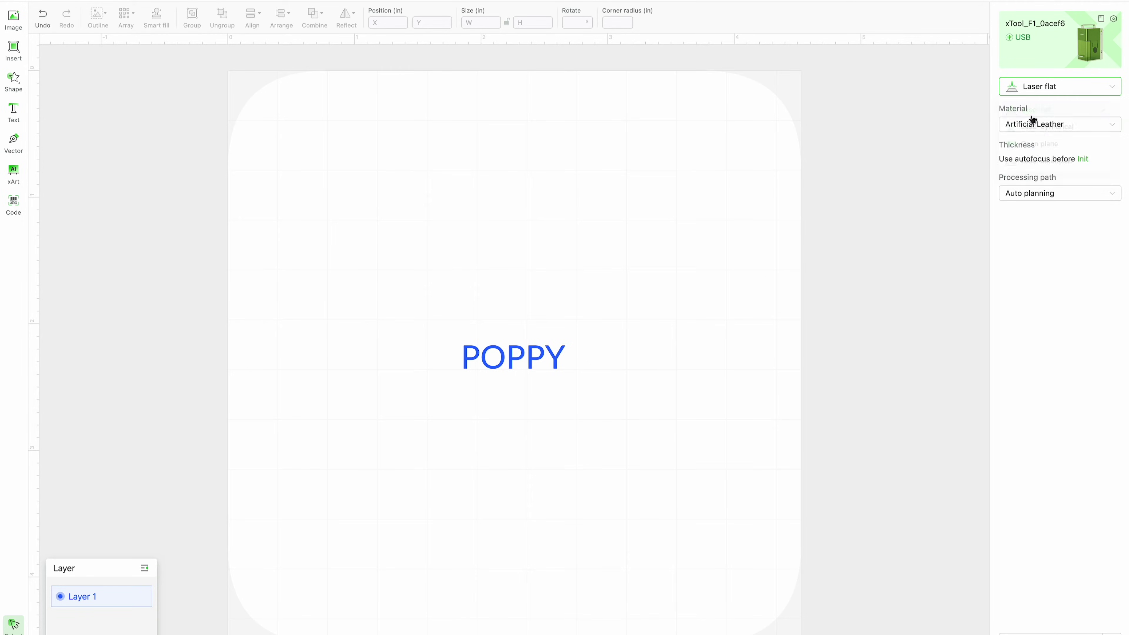
pyautogui.click(1040, 128)
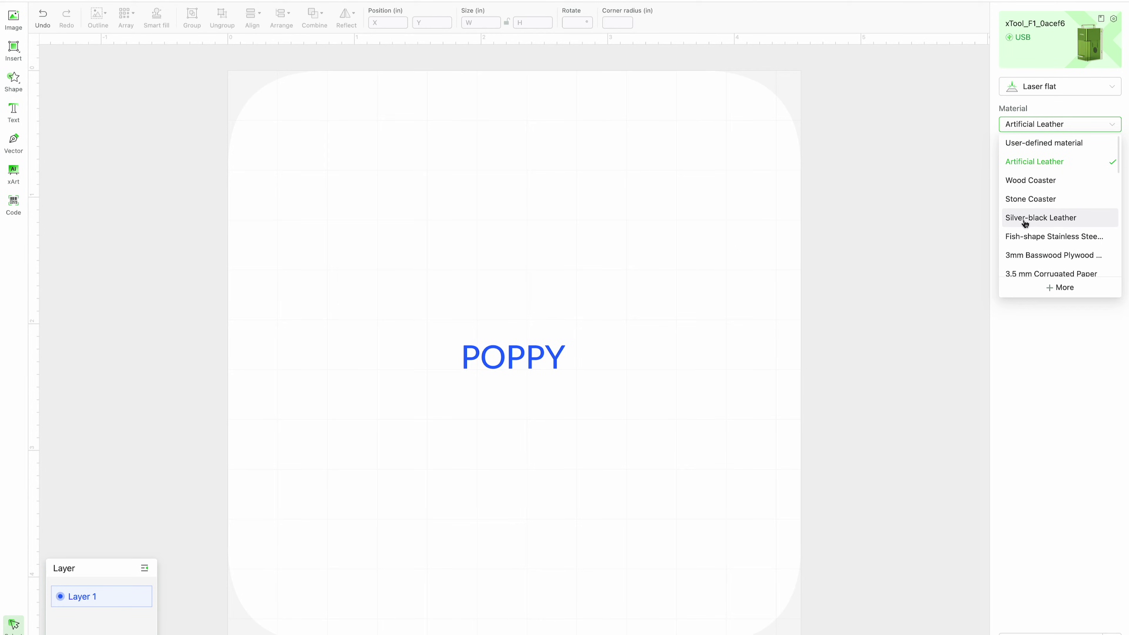
pyautogui.scroll(-4, 1024, 222)
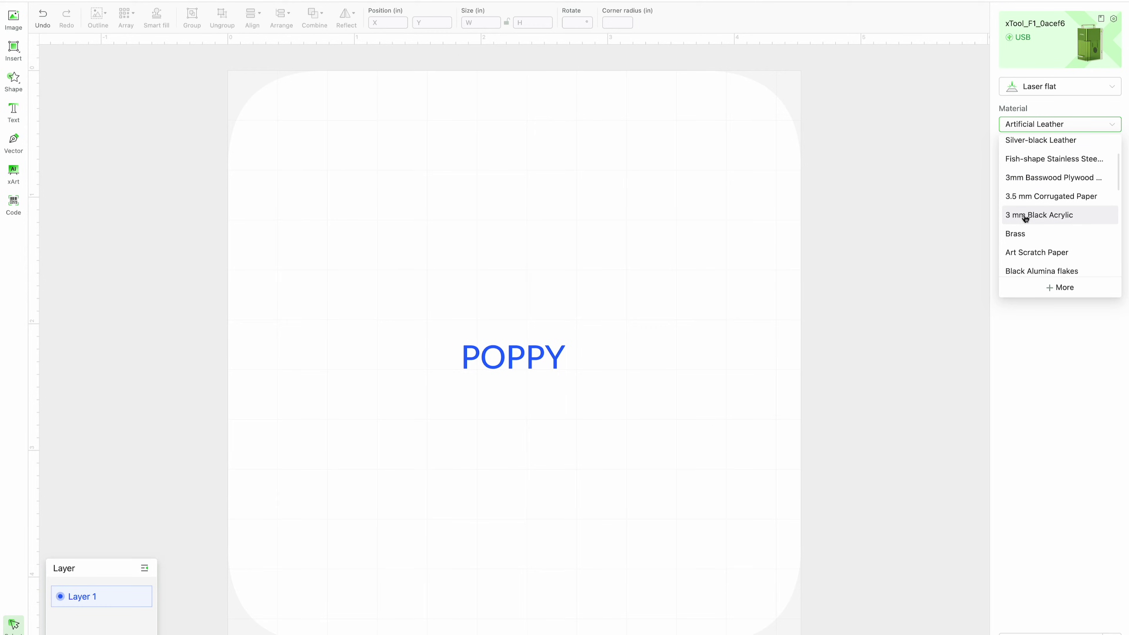
pyautogui.scroll(-6, 1031, 221)
pyautogui.scroll(-6, 1032, 221)
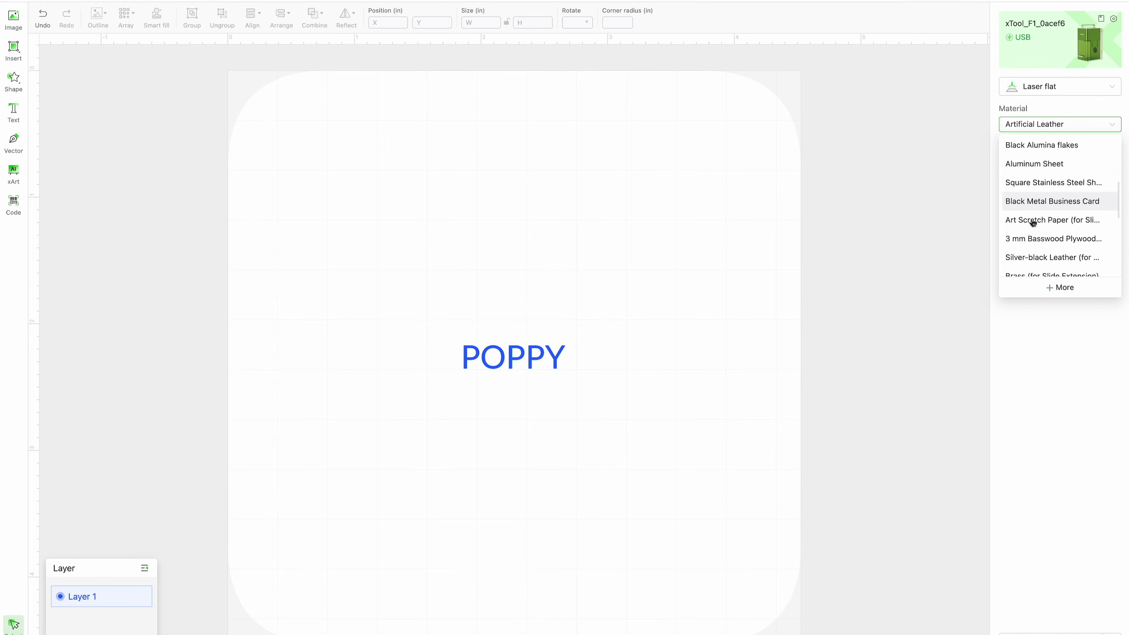
pyautogui.scroll(-8, 1031, 221)
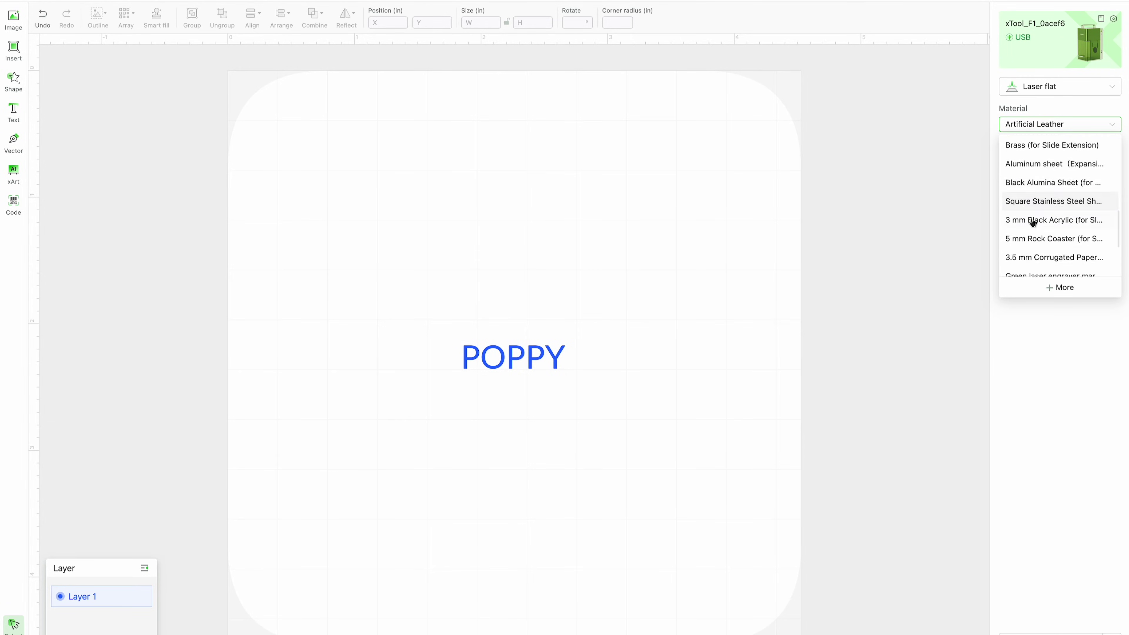
pyautogui.scroll(-1, 1032, 221)
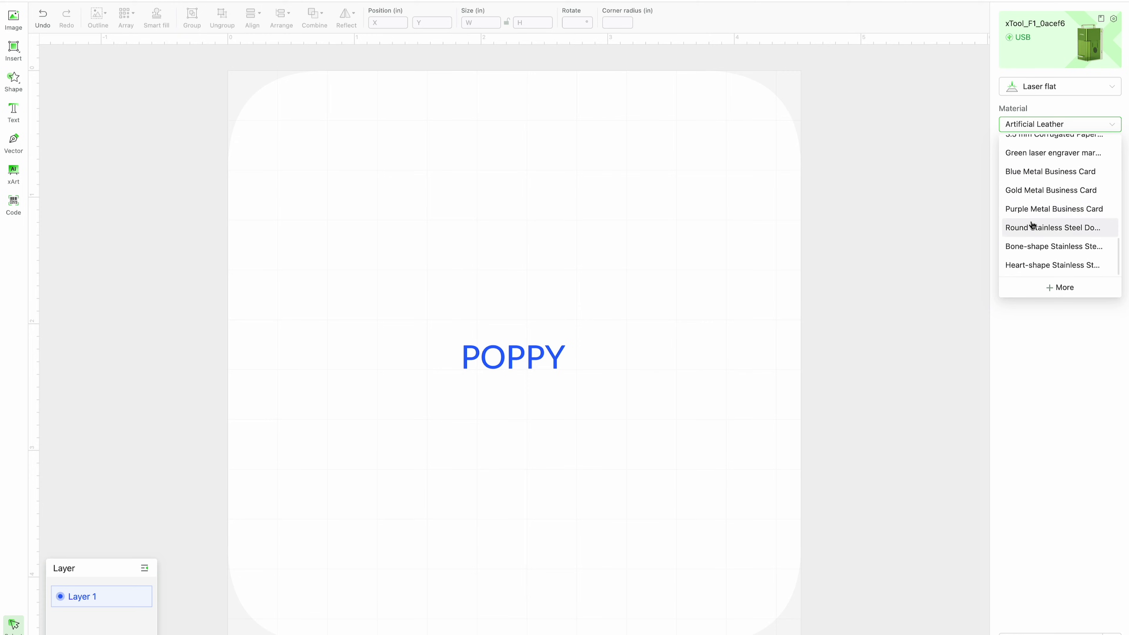
pyautogui.click(1030, 233)
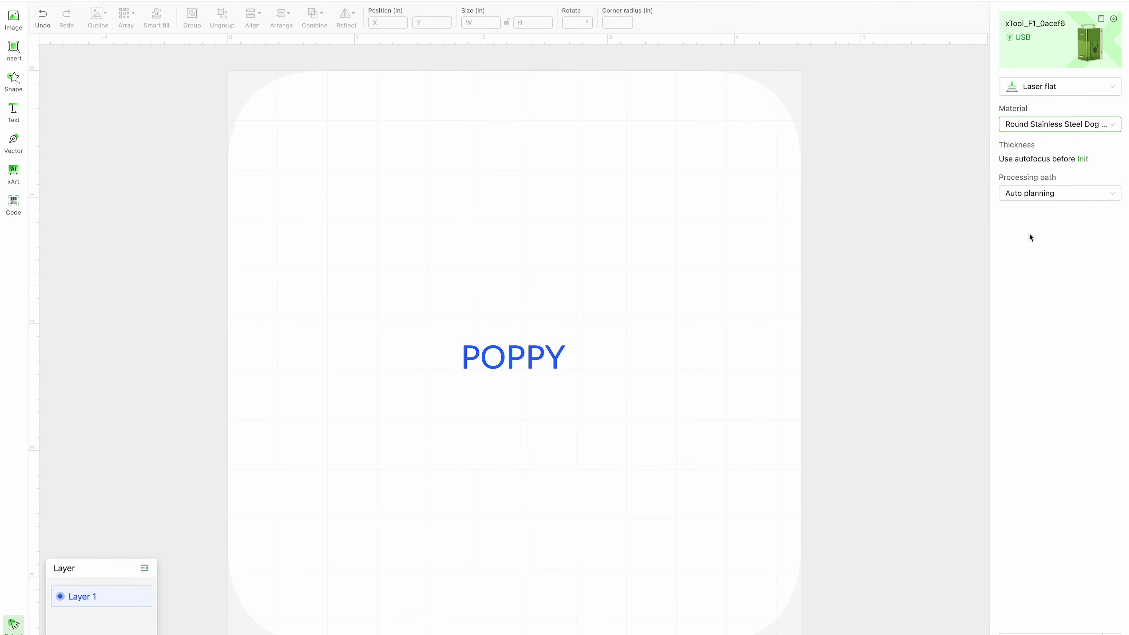
pyautogui.click(540, 362)
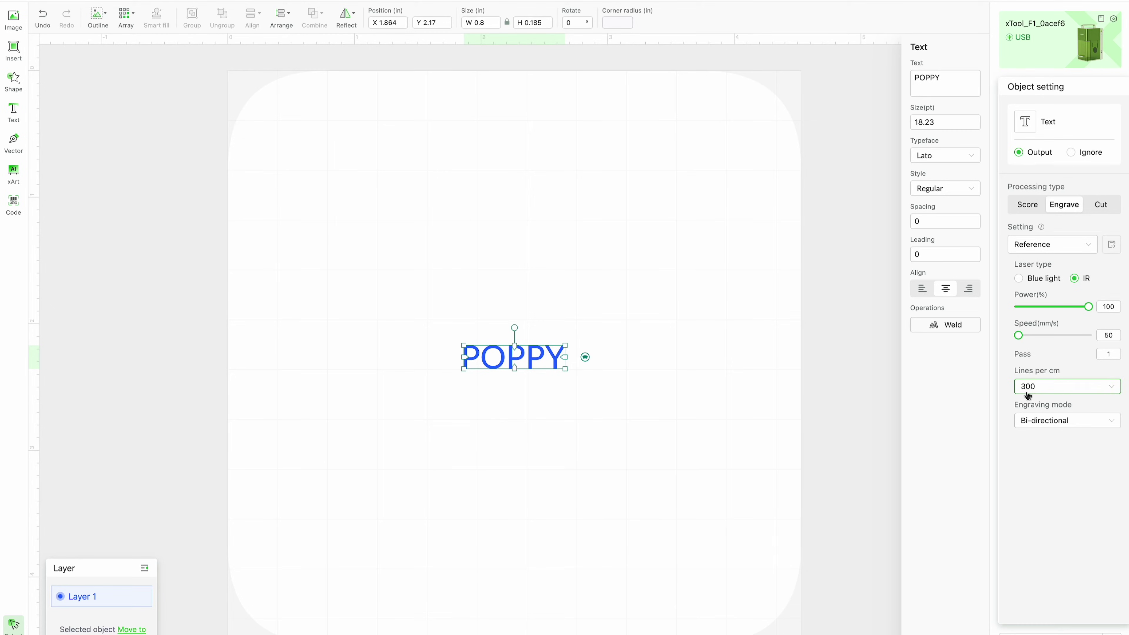
pyautogui.click(599, 451)
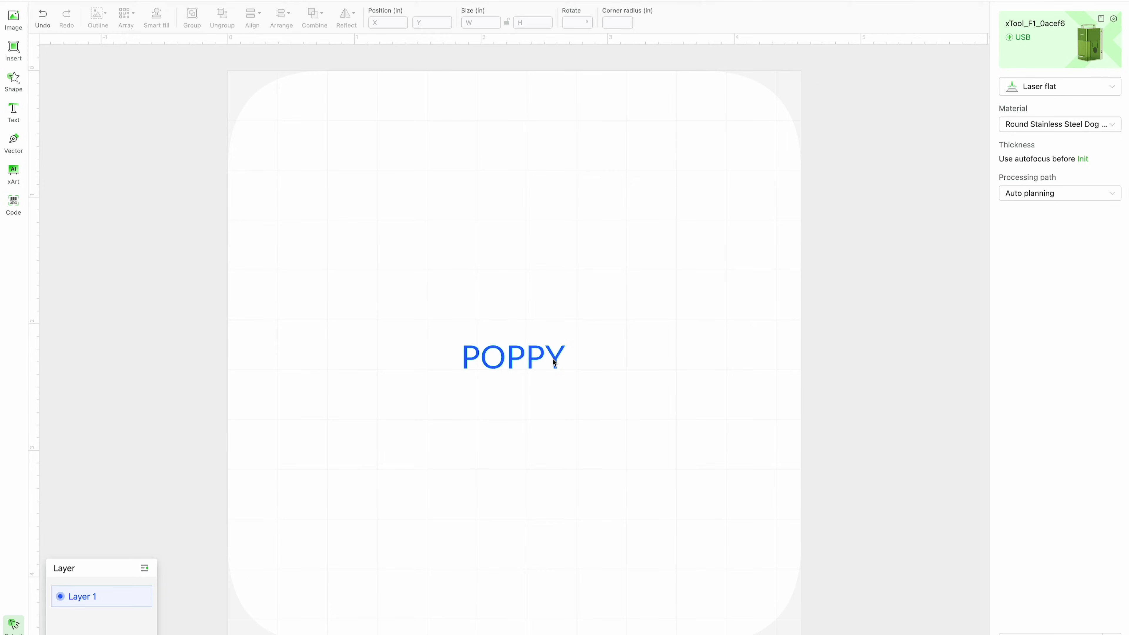
# - Start framing the POPPY design on the xTool F1
pyautogui.click(1046, 600)
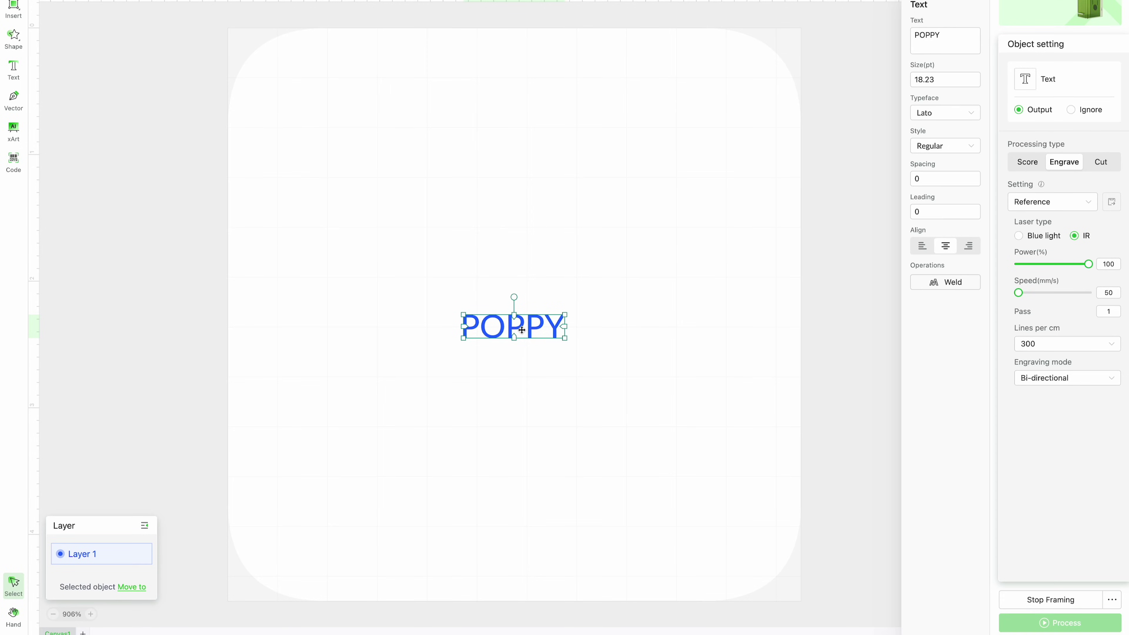
# - Stop framing the POPPY design on the tag
pyautogui.click(1066, 600)
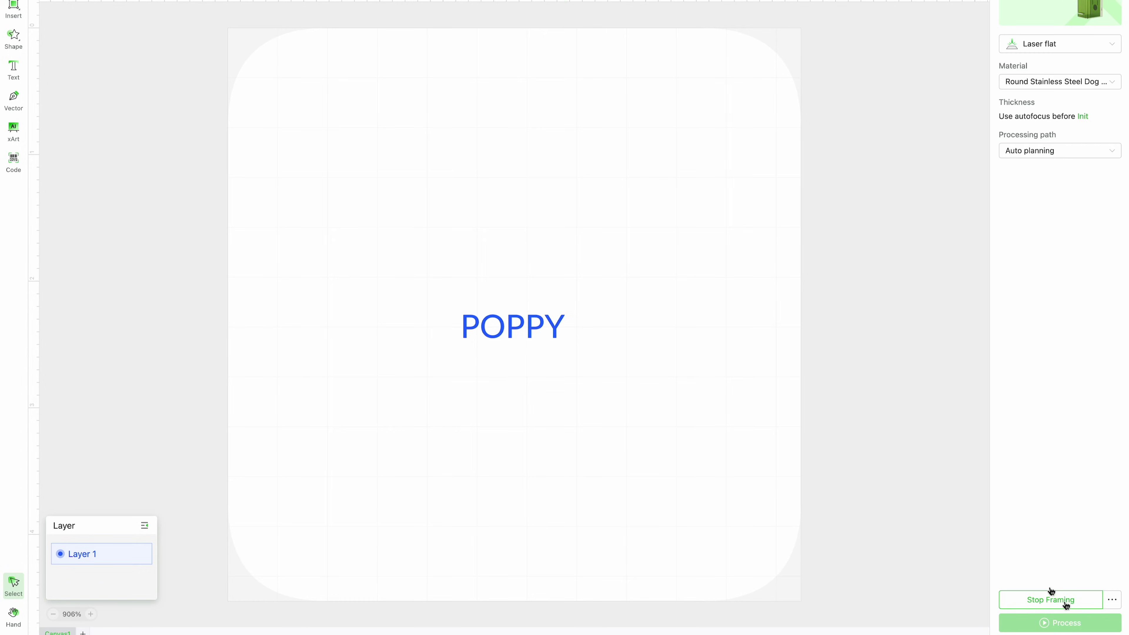